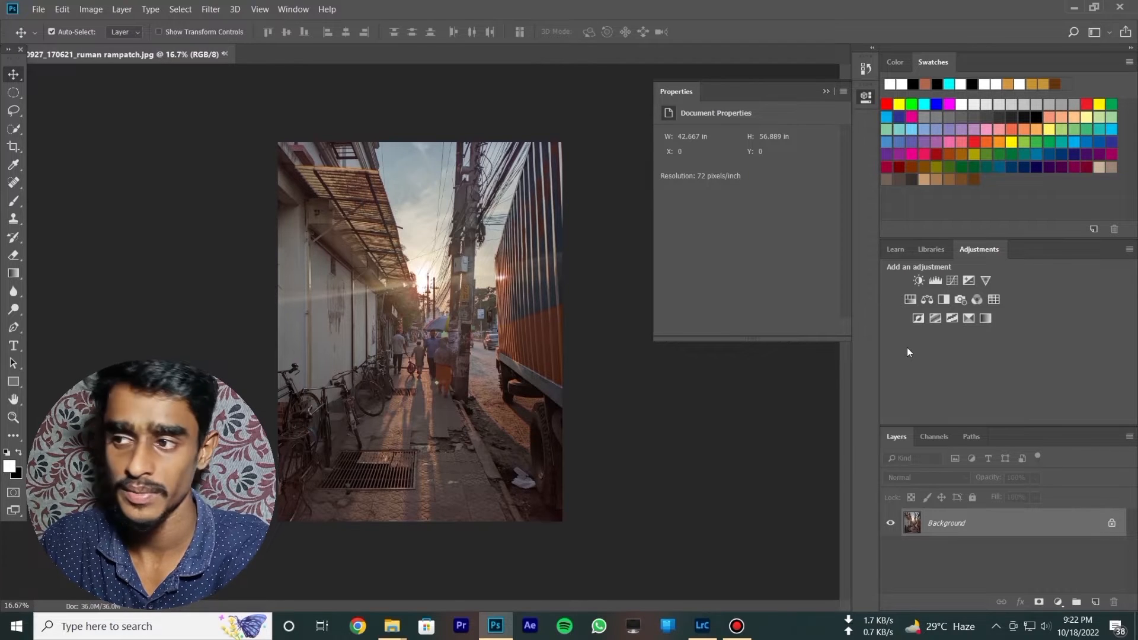
# Add a Curves adjustment layer with the Strong Contrast (RGB) preset to the street photo and compare the photo without and with it
pyautogui.click(955, 282)
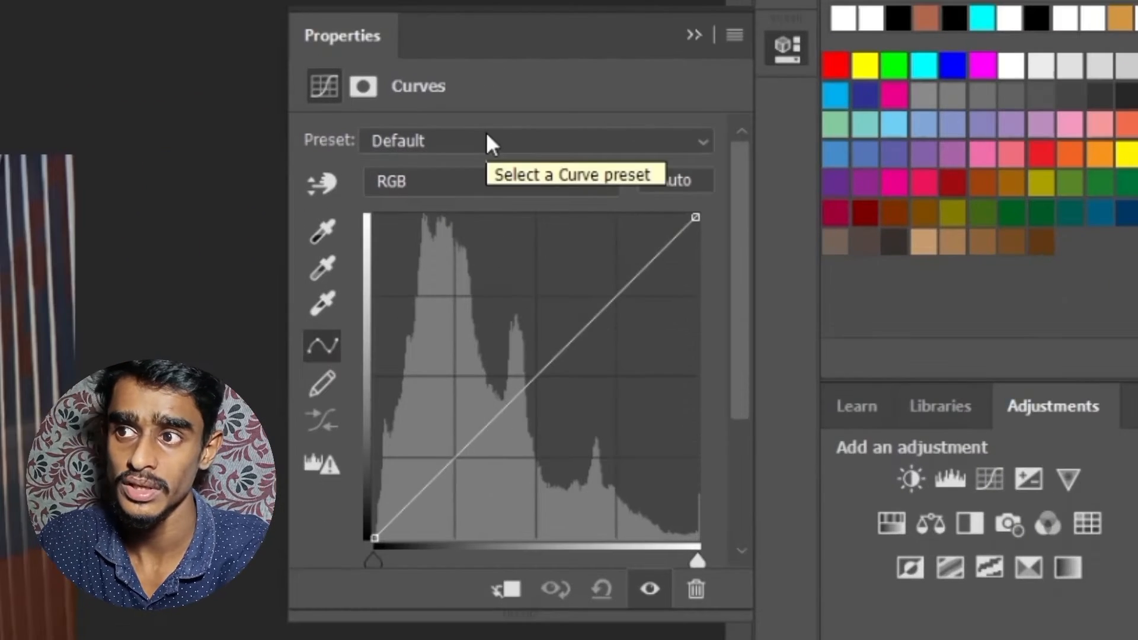
pyautogui.click(474, 142)
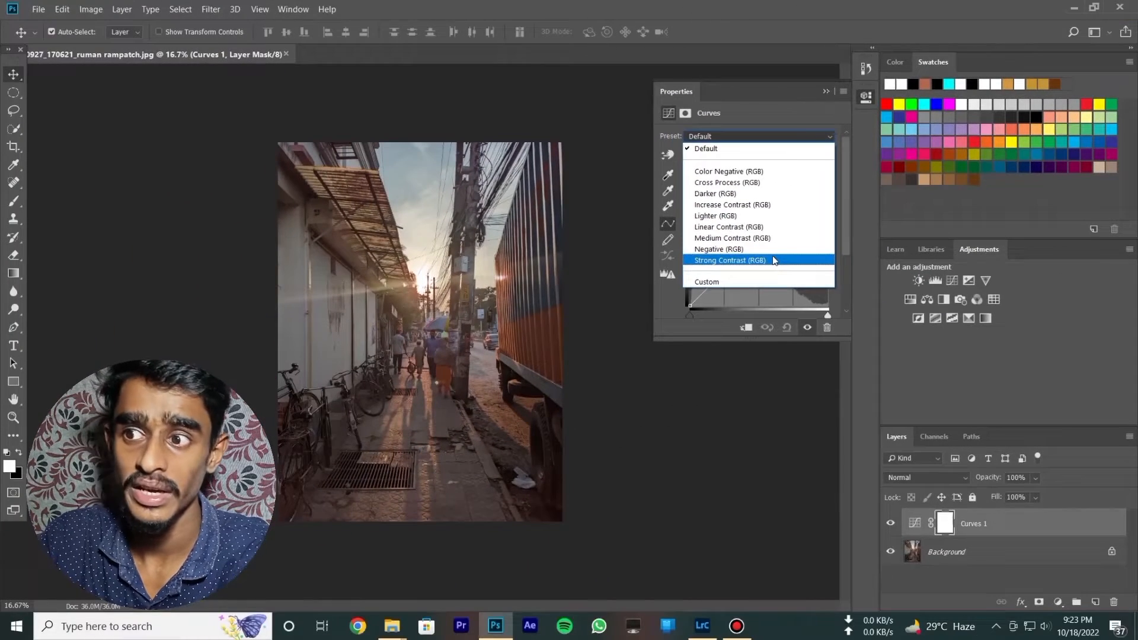
pyautogui.click(567, 428)
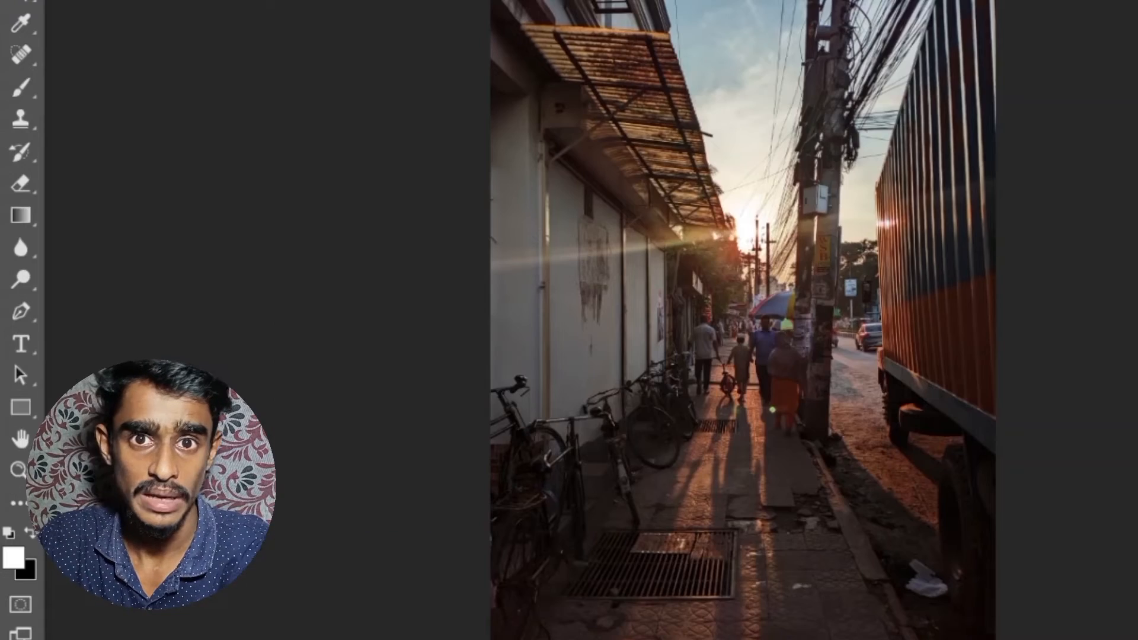
pyautogui.click(892, 523)
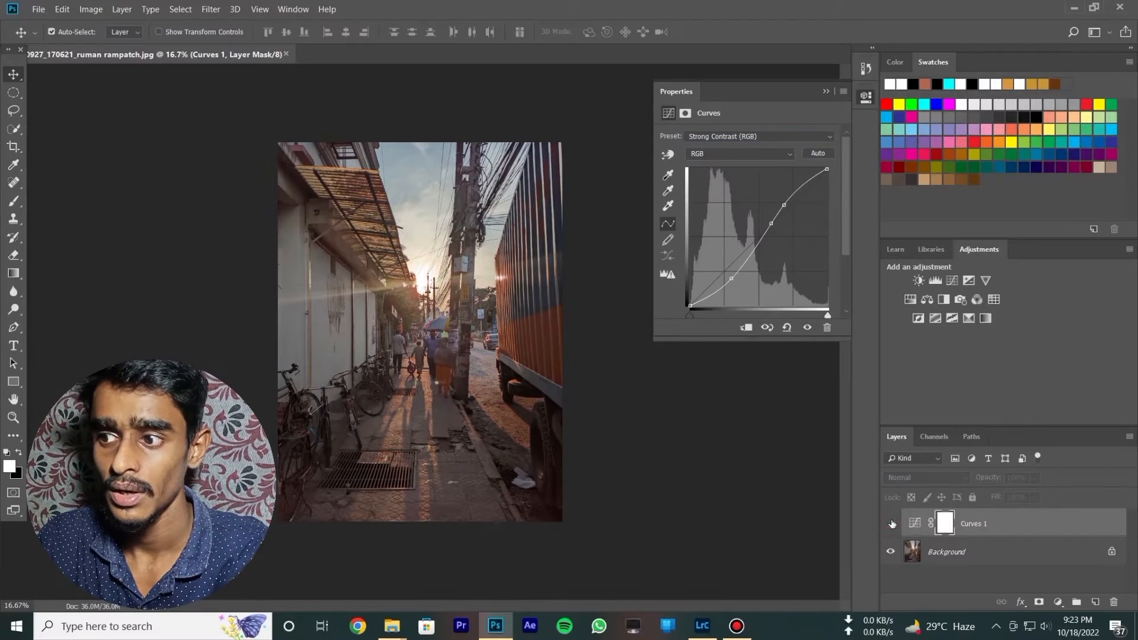
pyautogui.click(892, 524)
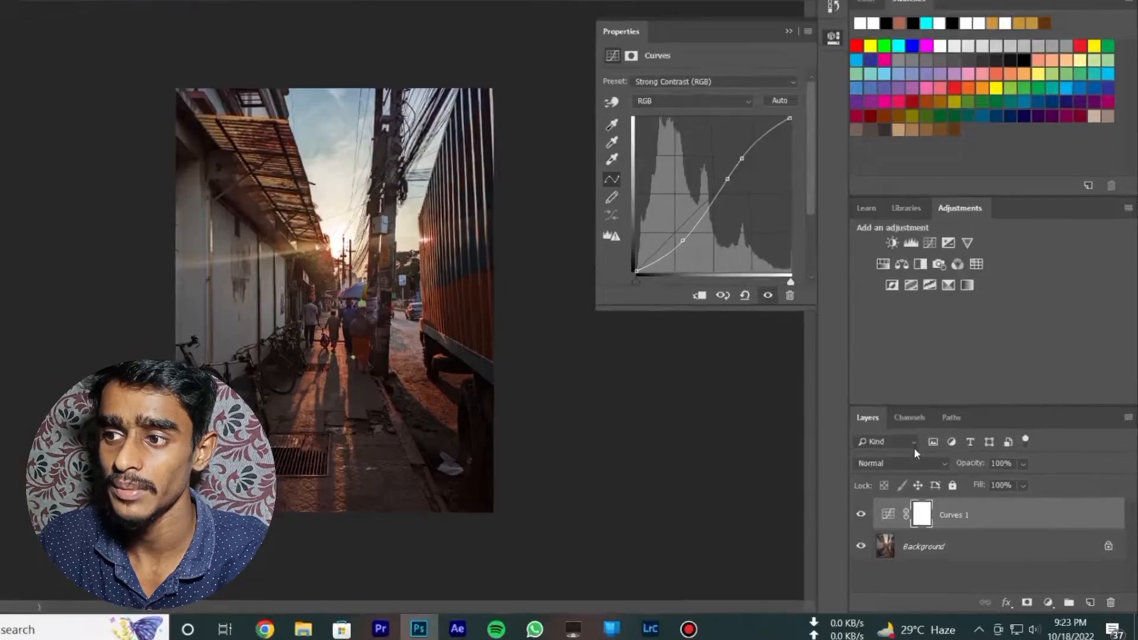
# Try the Luminosity and Color blend modes on the Curves layer and return it to Normal
pyautogui.click(936, 477)
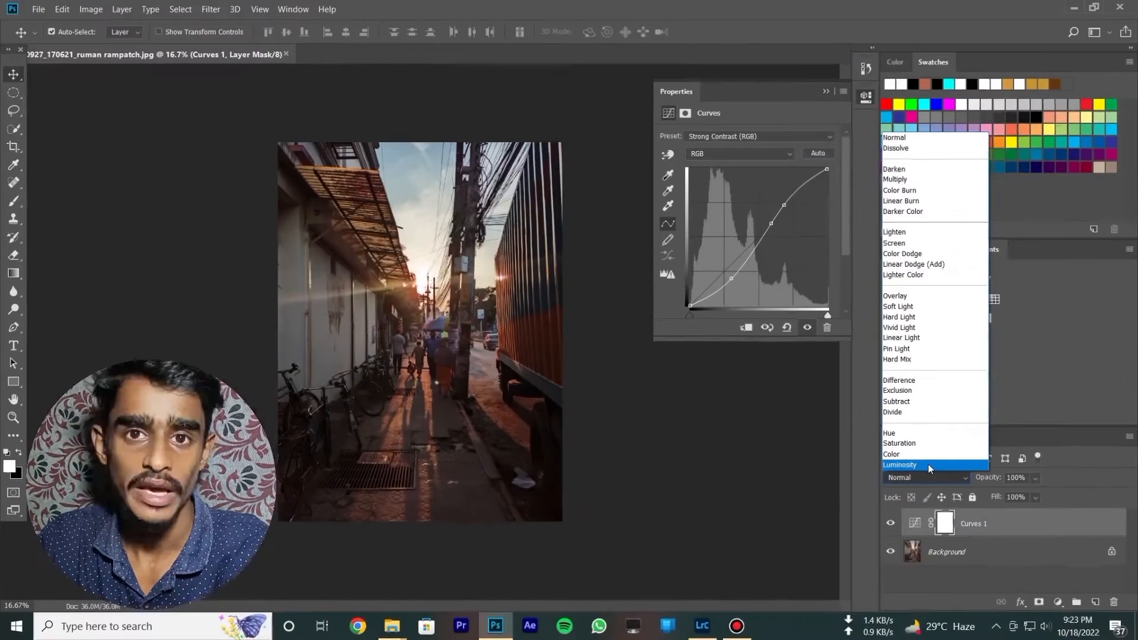
pyautogui.click(927, 464)
pyautogui.click(925, 475)
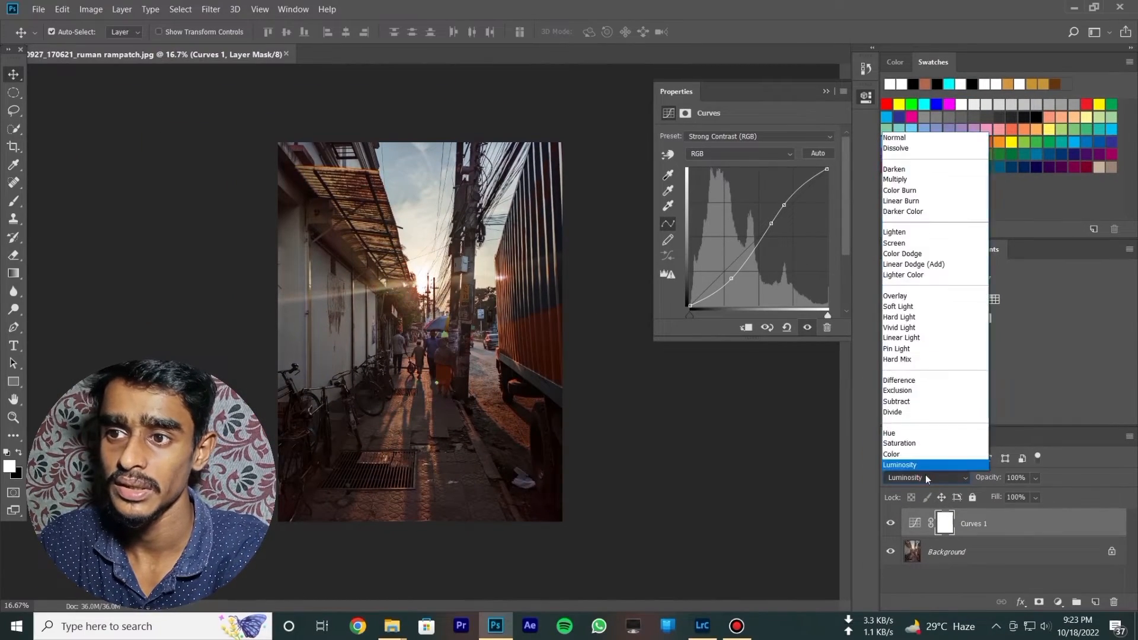
pyautogui.click(927, 453)
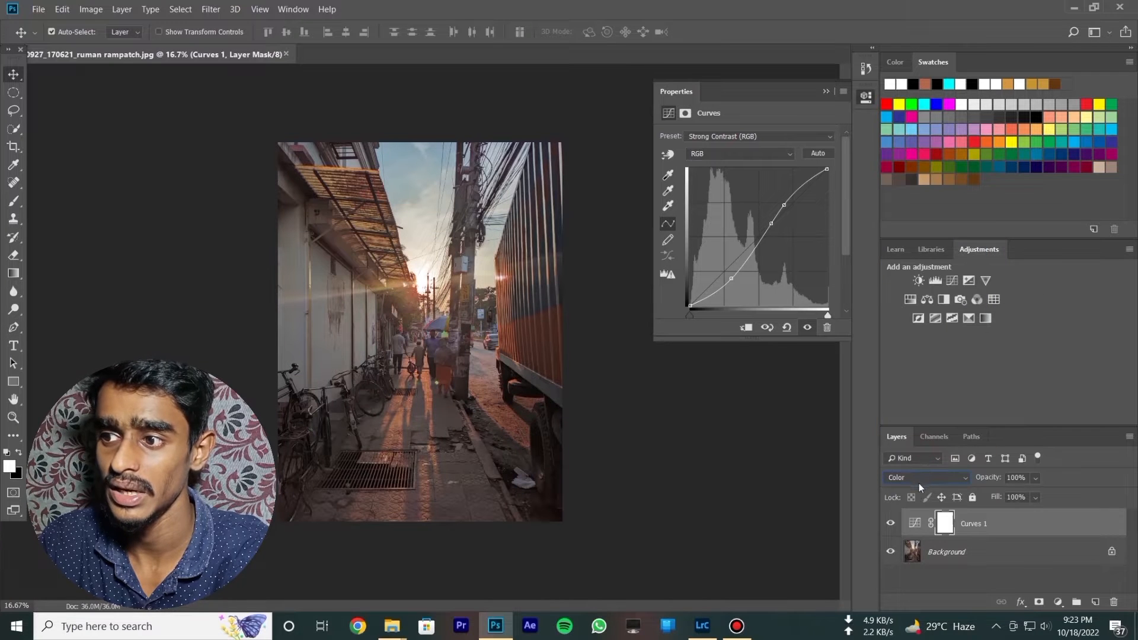
pyautogui.click(919, 478)
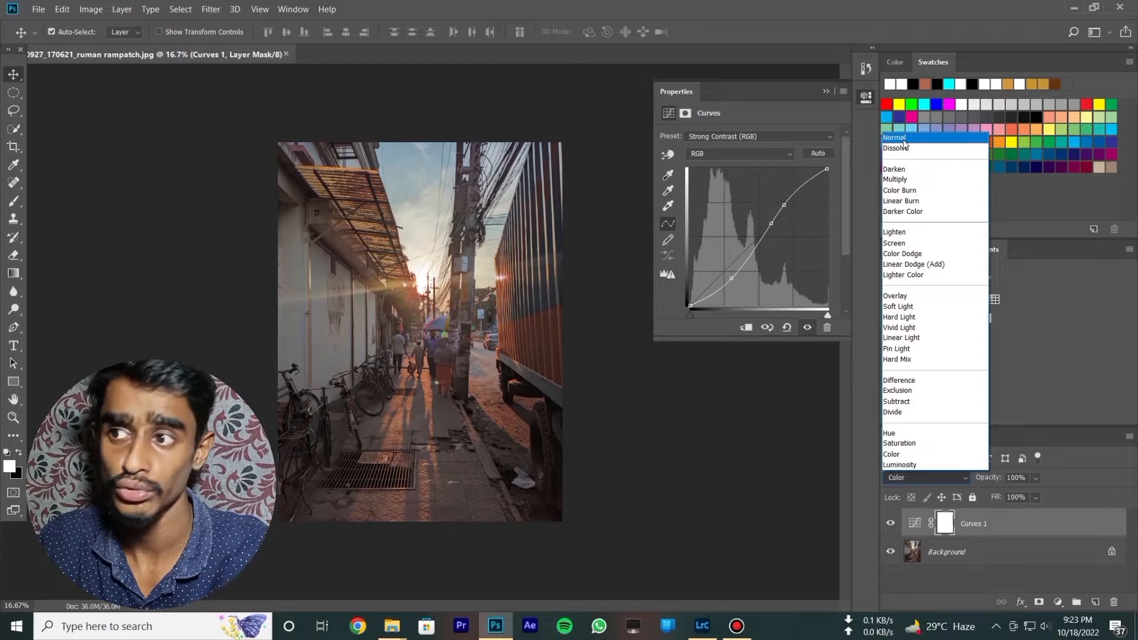
pyautogui.click(903, 139)
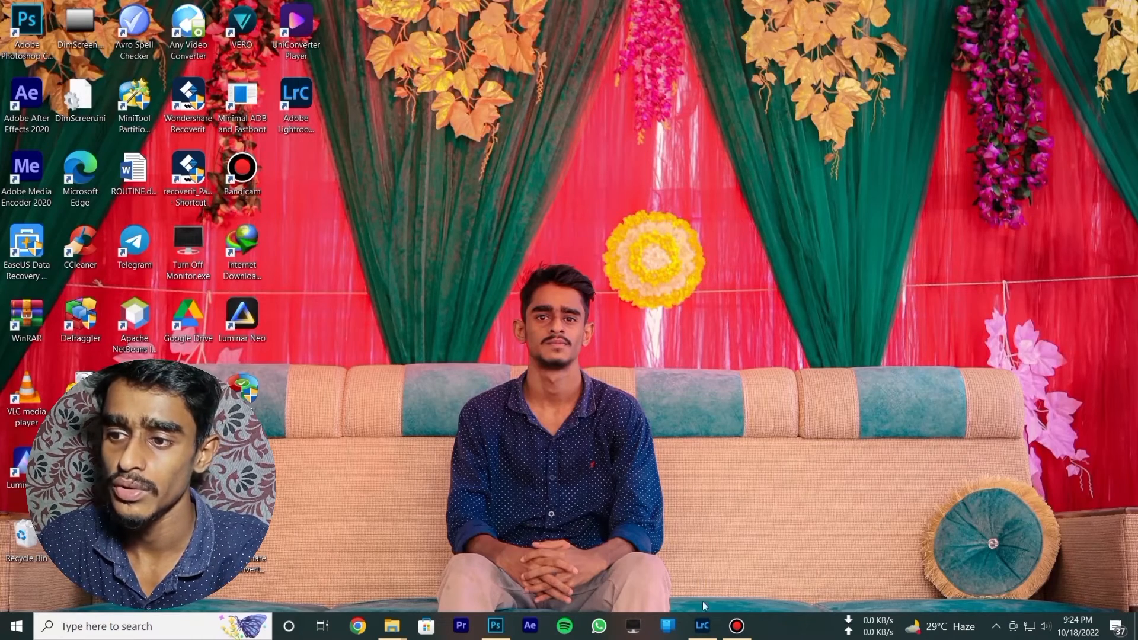
# Switch to Lightroom Classic, try a Contrast of +72 on the traffic photo, and reset Contrast to 0
pyautogui.click(702, 625)
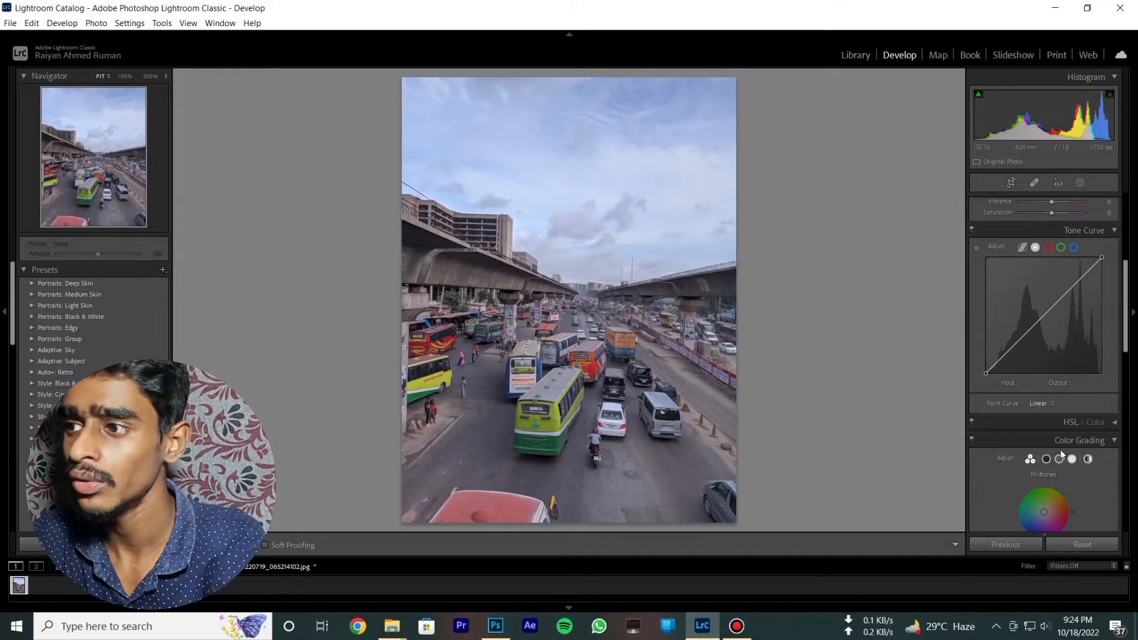
pyautogui.scroll(5, 1061, 342)
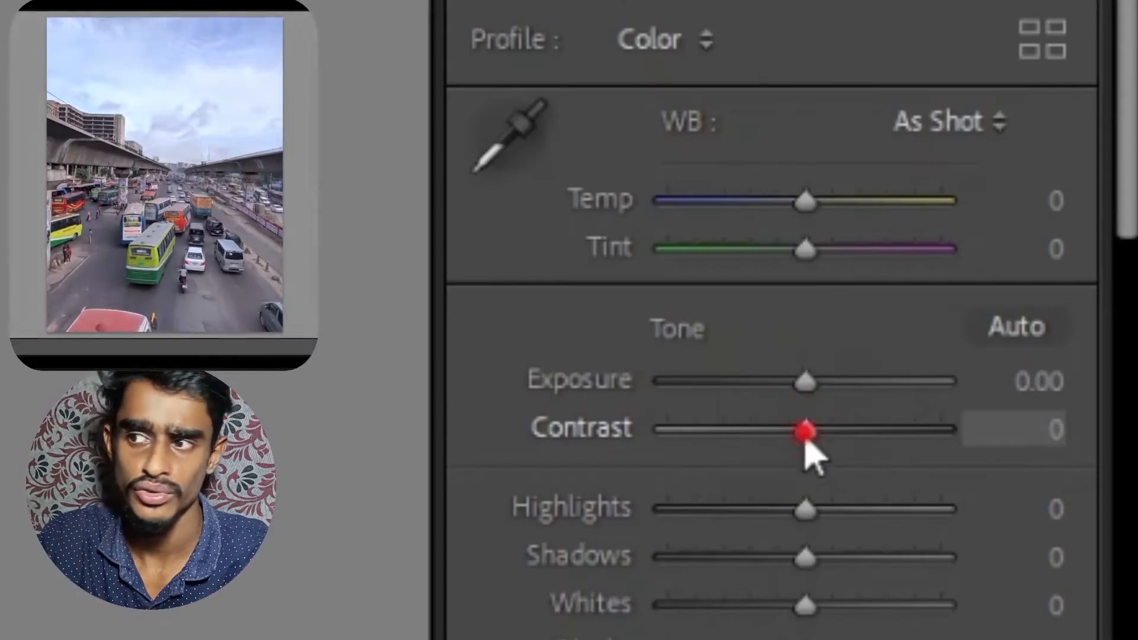
pyautogui.moveTo(1051, 330); pyautogui.dragTo(1062, 334)
pyautogui.moveTo(853, 452); pyautogui.dragTo(903, 501)
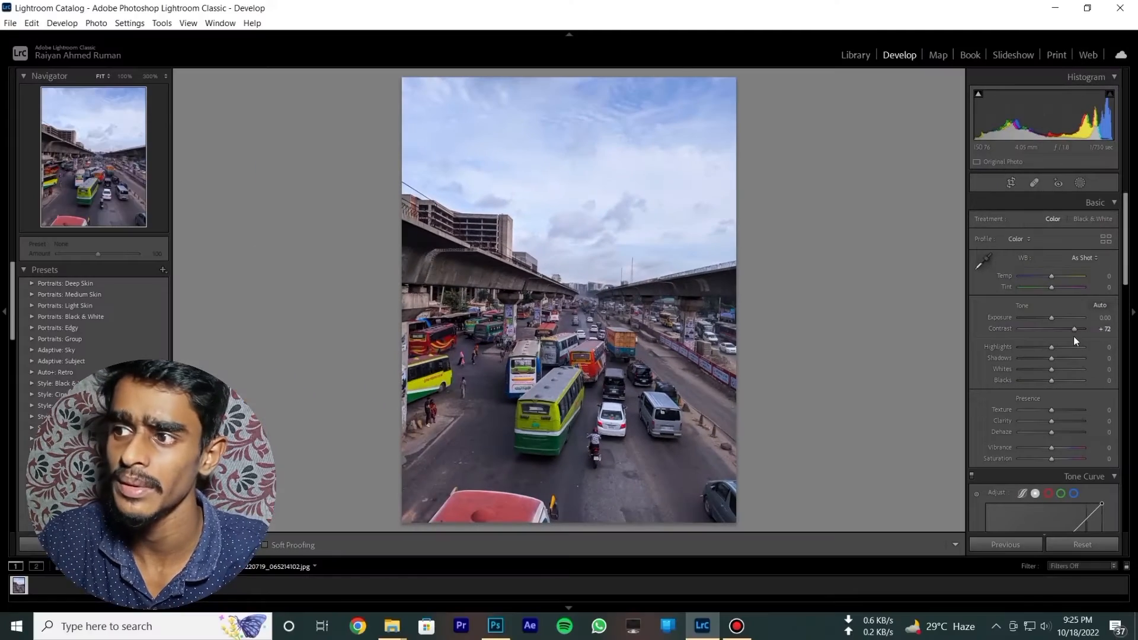
pyautogui.doubleClick(1072, 330)
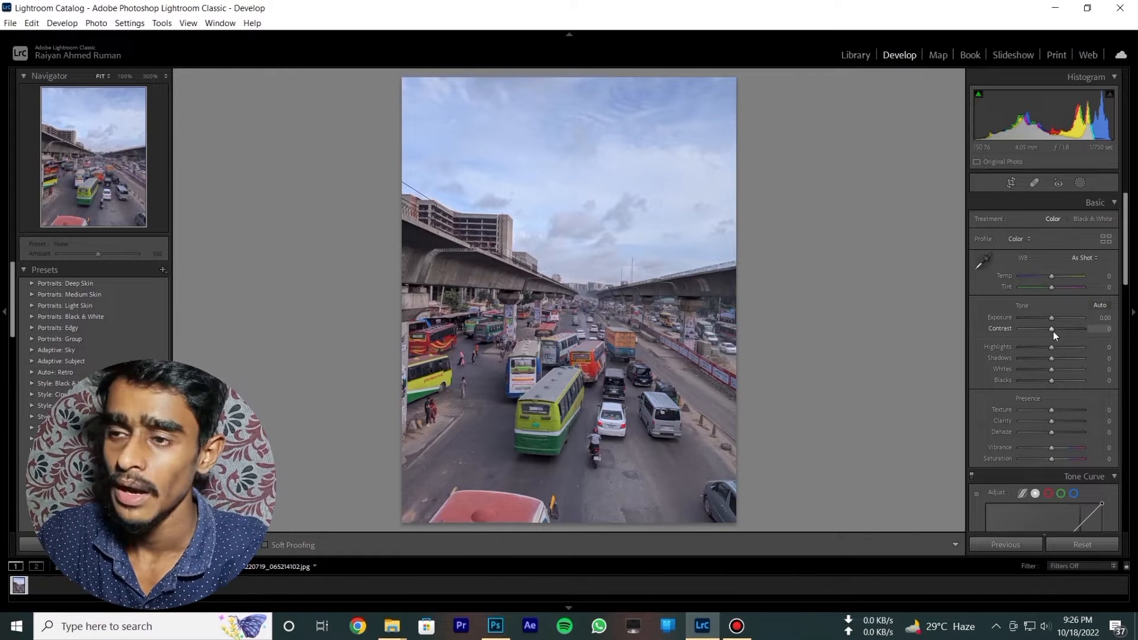
# Set the traffic photo's Contrast to -40, Shadows to +68, Whites to -42 and Blacks to about -72
pyautogui.moveTo(1052, 329); pyautogui.dragTo(1041, 330)
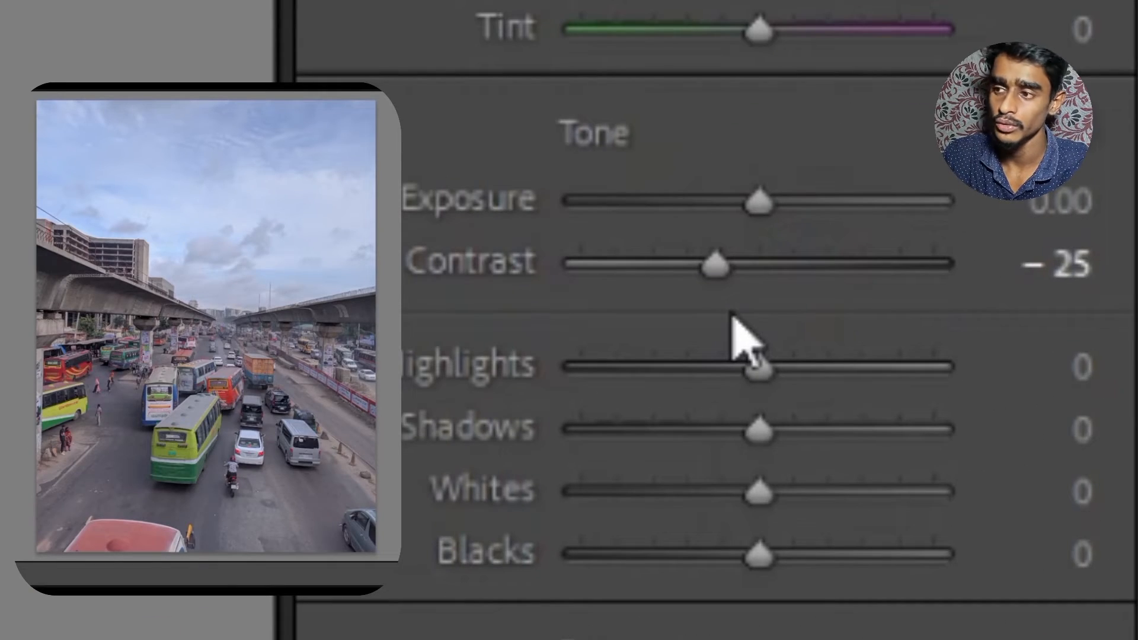
pyautogui.moveTo(736, 274); pyautogui.dragTo(711, 308)
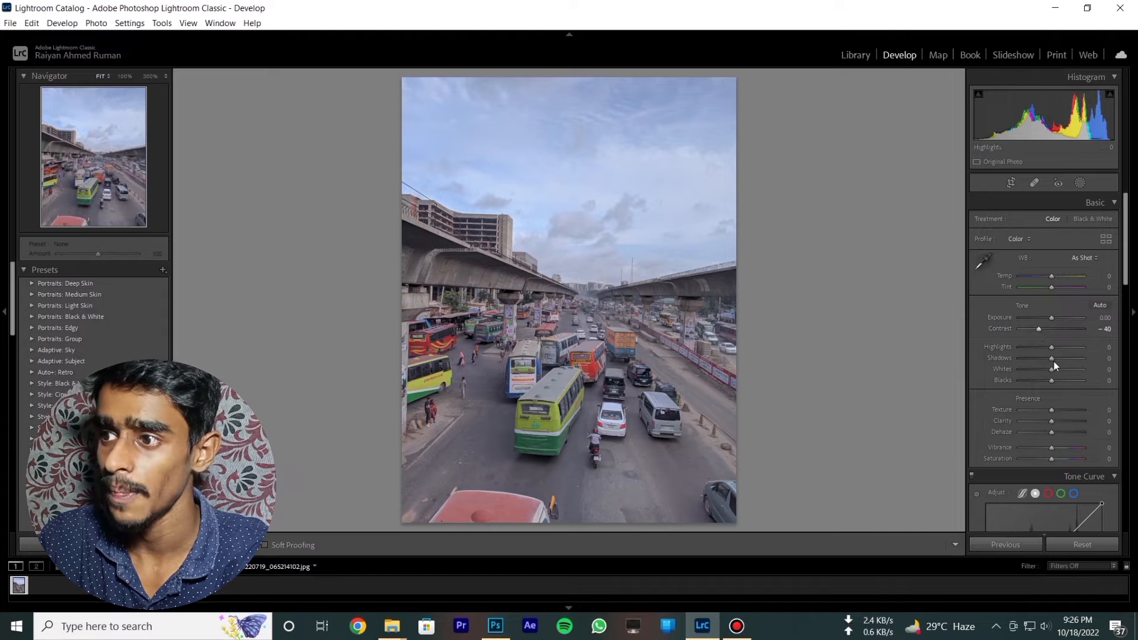
pyautogui.moveTo(1054, 358); pyautogui.dragTo(1075, 361)
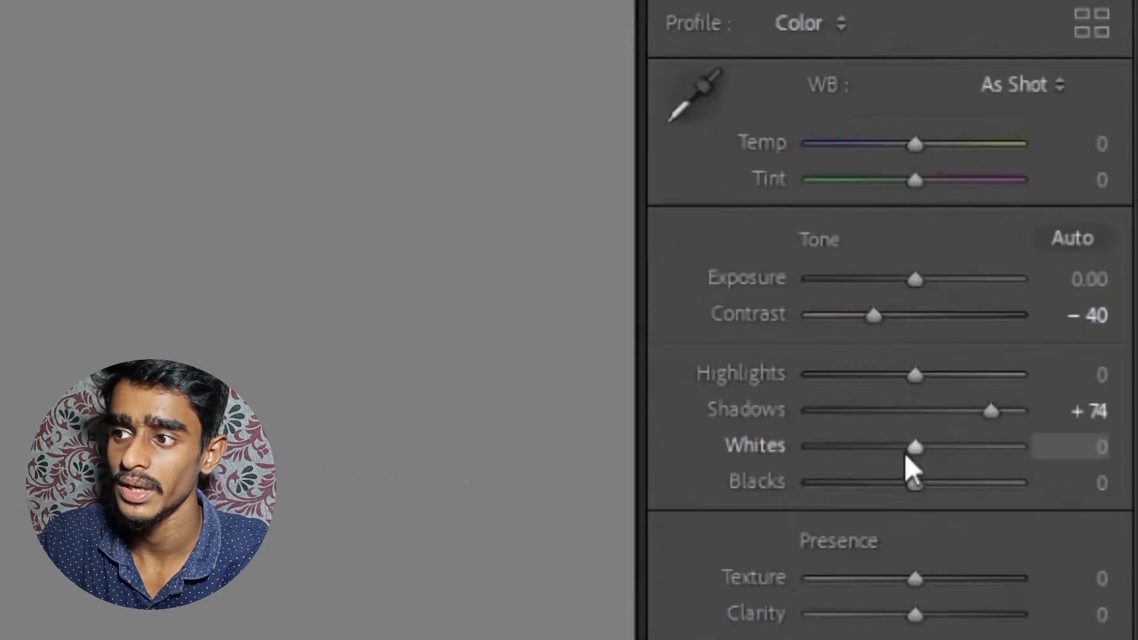
pyautogui.moveTo(795, 522); pyautogui.dragTo(709, 529)
pyautogui.moveTo(1033, 371)
pyautogui.mouseDown()
pyautogui.moveTo(1040, 382)
pyautogui.moveTo(1025, 385)
pyautogui.mouseUp()
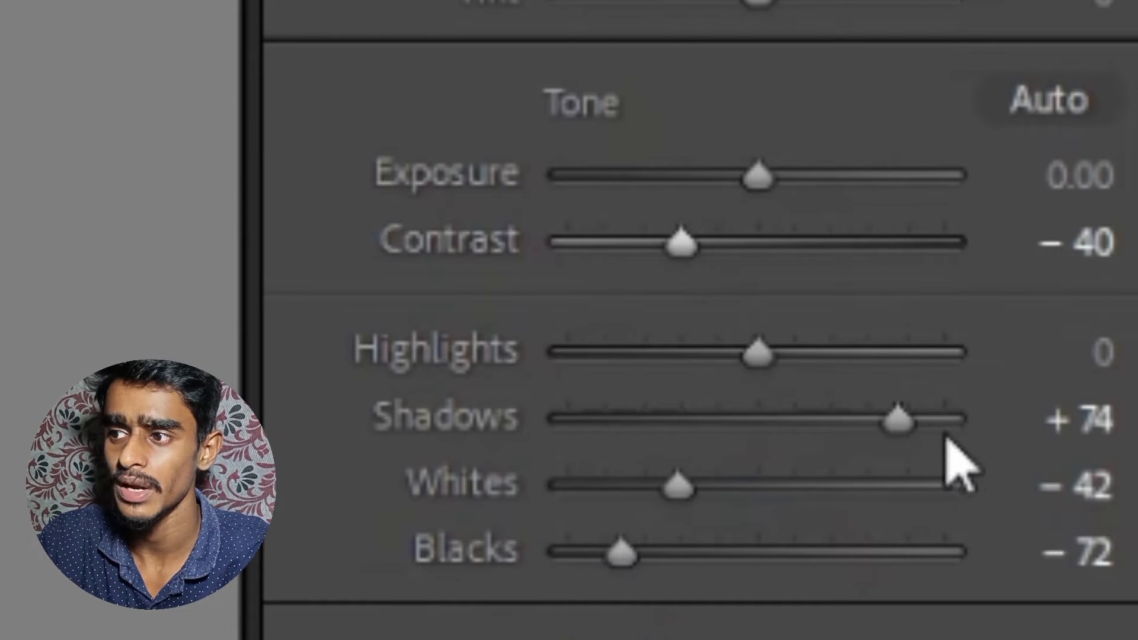
pyautogui.moveTo(907, 409); pyautogui.dragTo(897, 422)
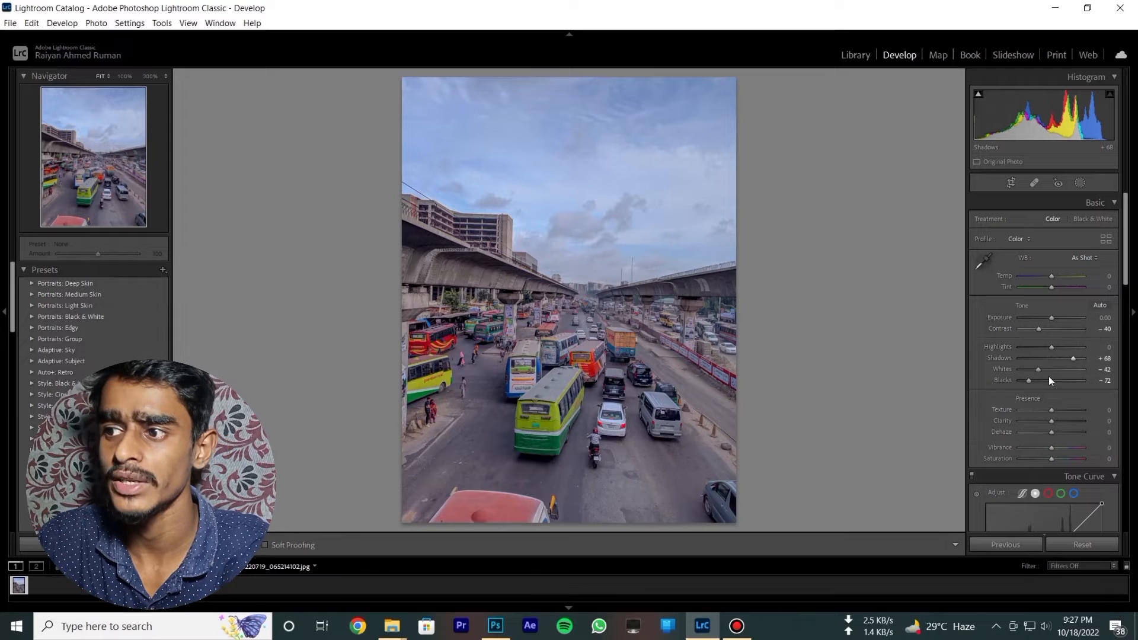
pyautogui.moveTo(1030, 382); pyautogui.dragTo(1027, 386)
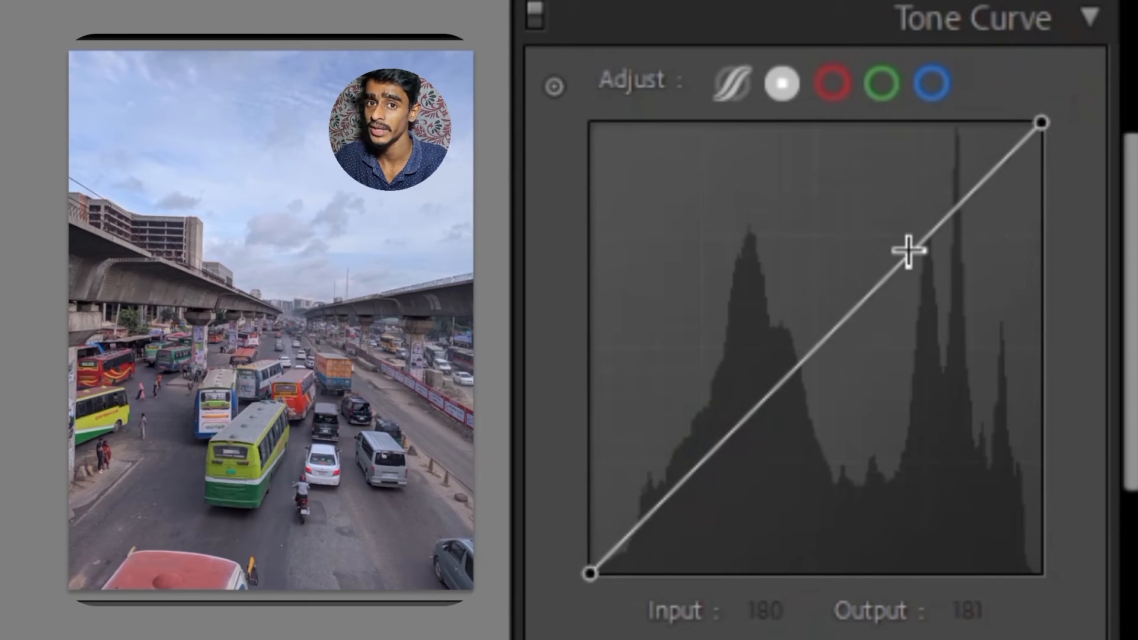
# Add two points to the RGB tone curve, raise the upper one to input 174, output 190, and lower the white endpoint
pyautogui.click(908, 250)
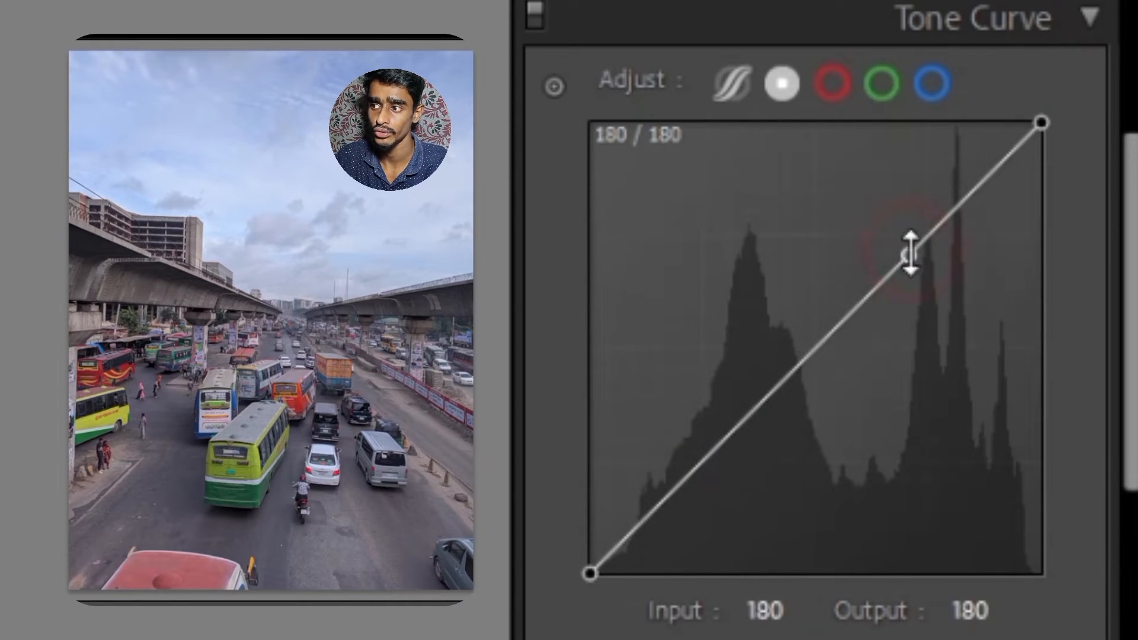
pyautogui.click(745, 413)
pyautogui.click(908, 254)
pyautogui.moveTo(1069, 293); pyautogui.dragTo(1065, 287)
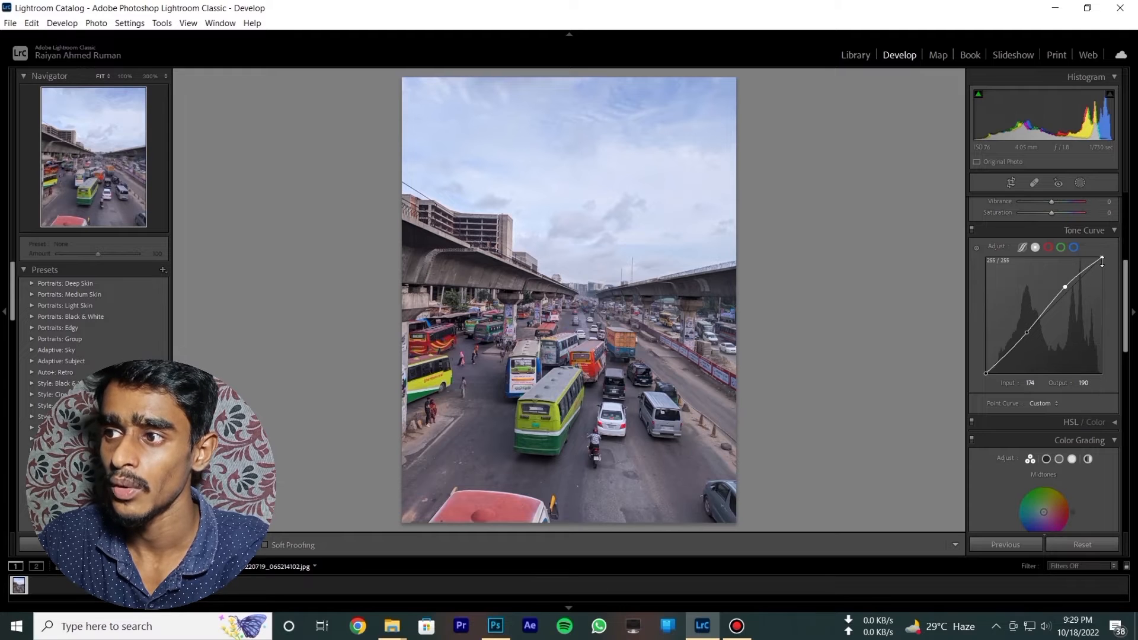
pyautogui.moveTo(1100, 259); pyautogui.dragTo(1101, 265)
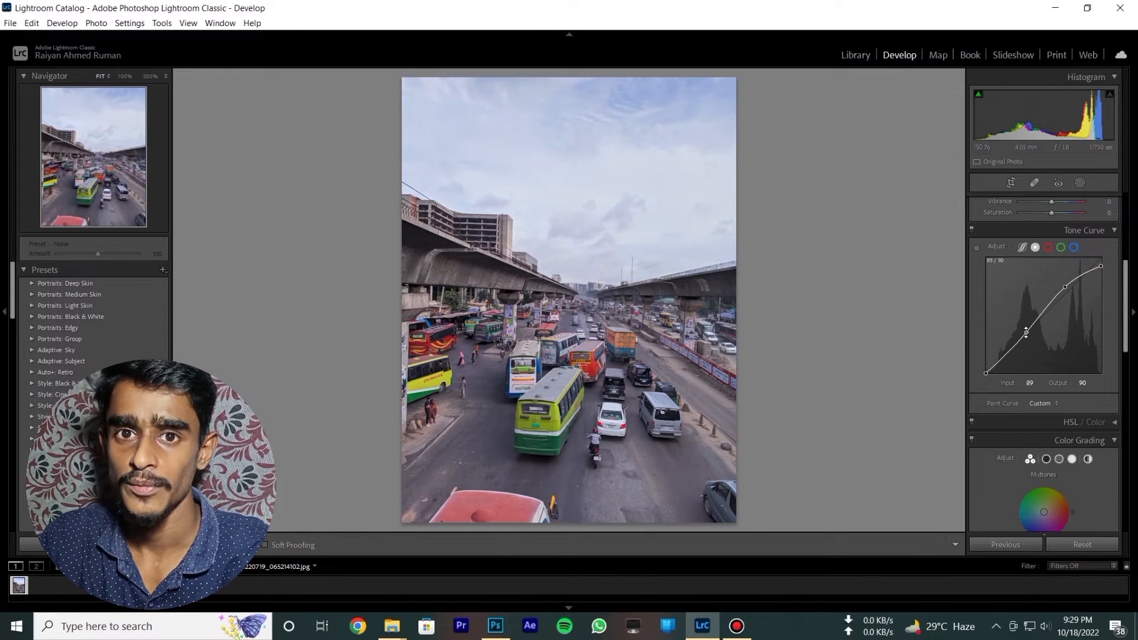
# Reposition the tone curve's middle point and add a shadow point pulled down to input 66, output 49
pyautogui.moveTo(1028, 332); pyautogui.dragTo(1031, 335)
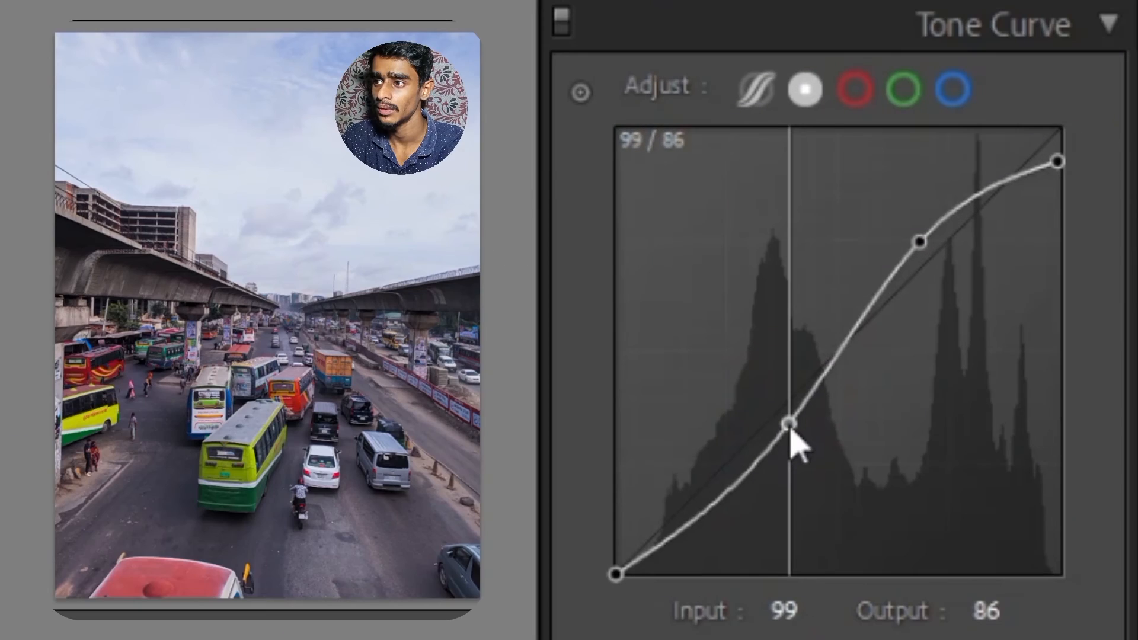
pyautogui.moveTo(789, 428); pyautogui.dragTo(792, 408)
pyautogui.click(726, 479)
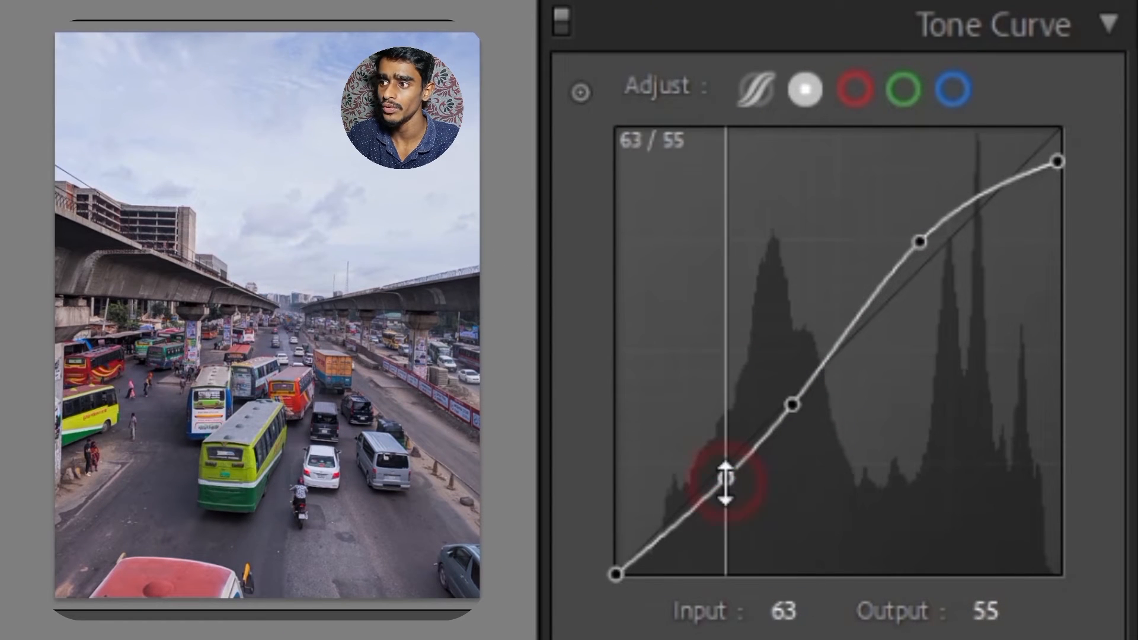
pyautogui.moveTo(725, 479); pyautogui.dragTo(731, 490)
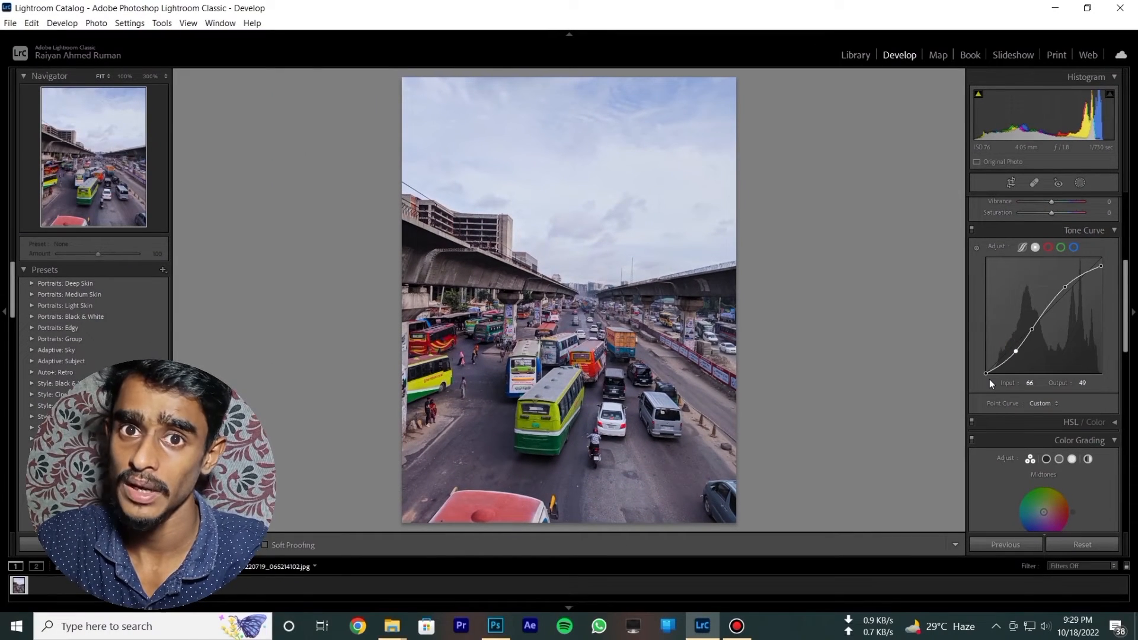
# Try shifting the tone curve's black endpoint inward, return it to 0 / 0, and raise its output slightly to fade the blacks
pyautogui.moveTo(986, 374); pyautogui.dragTo(996, 377)
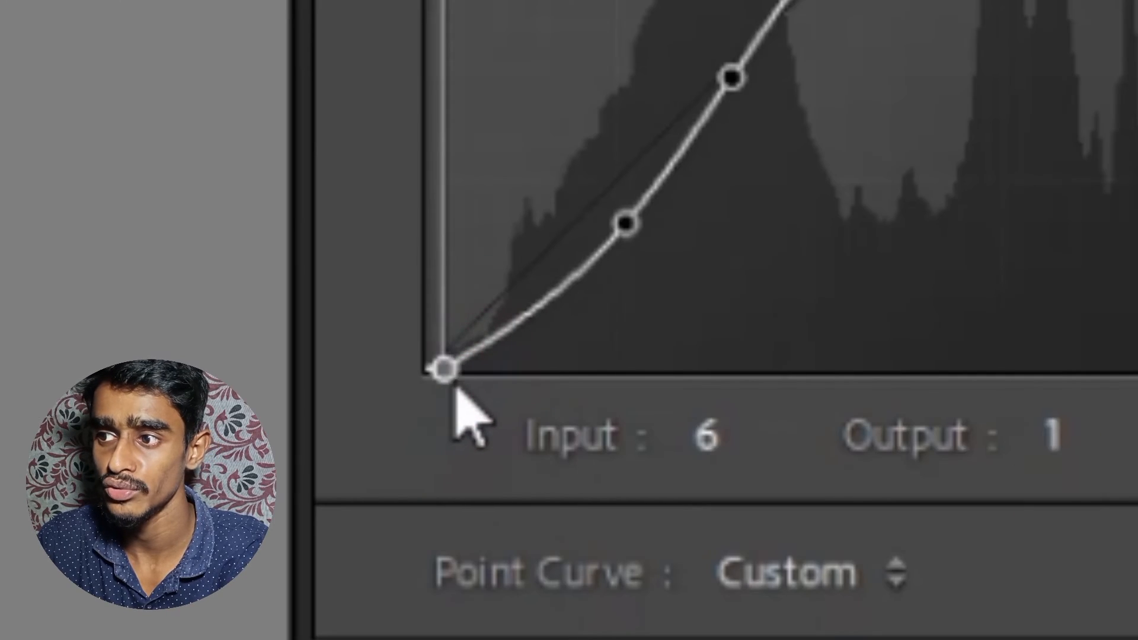
pyautogui.moveTo(492, 397); pyautogui.dragTo(380, 395)
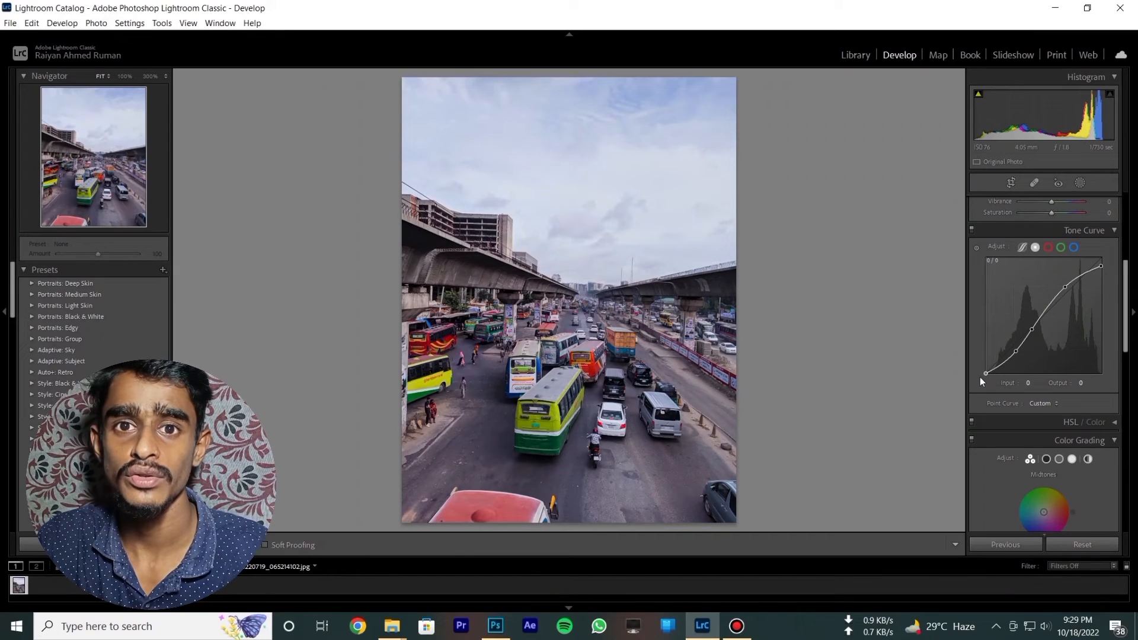
pyautogui.moveTo(979, 377); pyautogui.dragTo(991, 364)
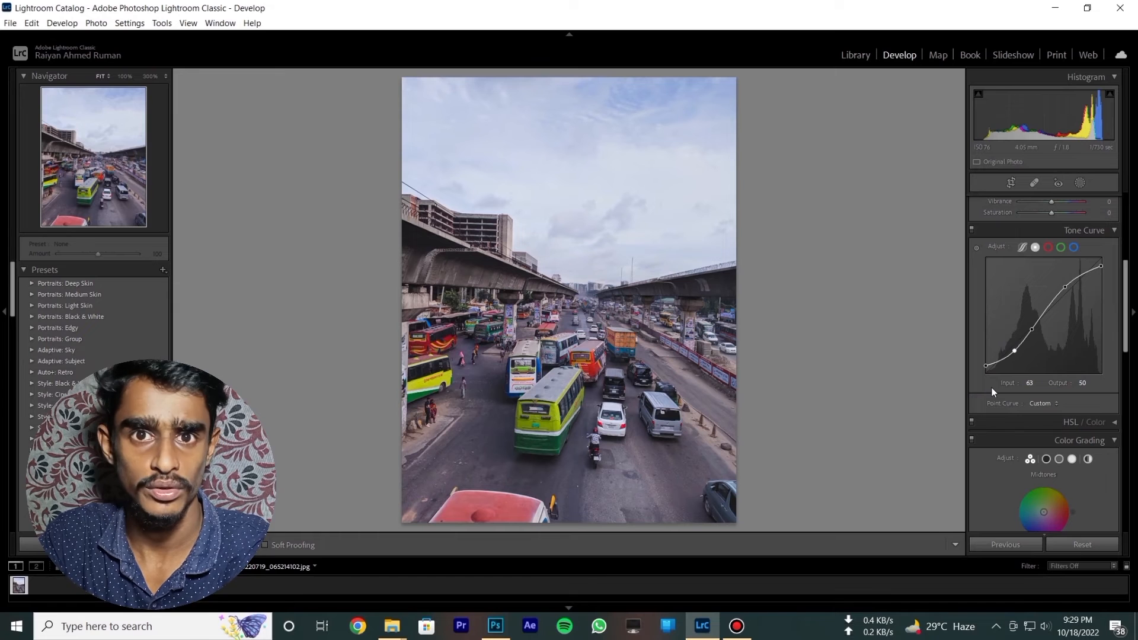
pyautogui.scroll(5, 1034, 321)
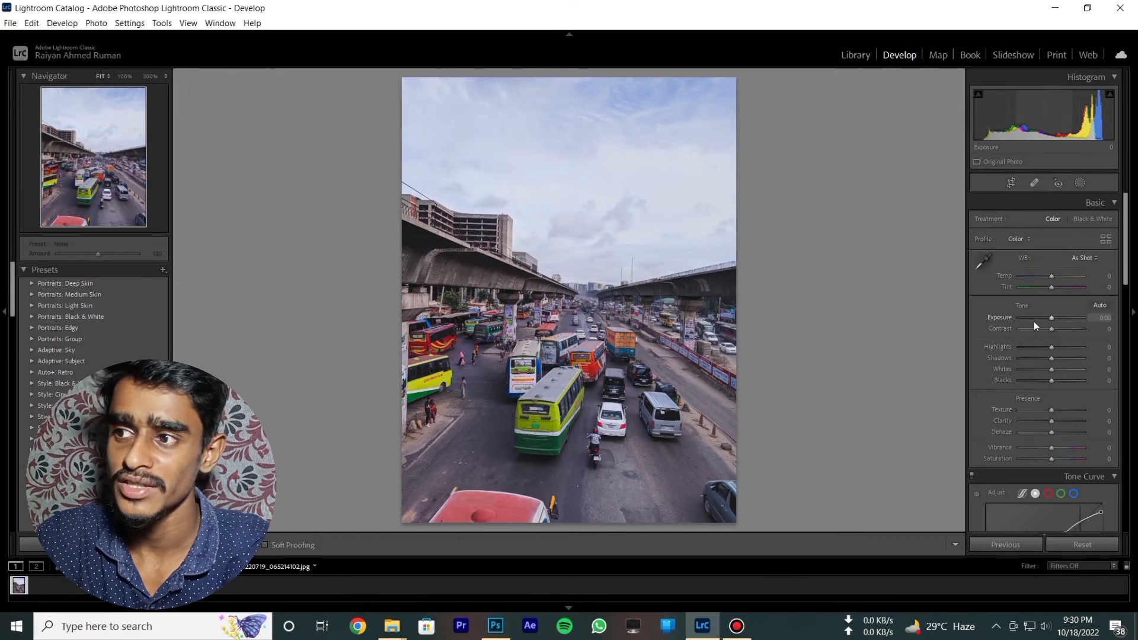